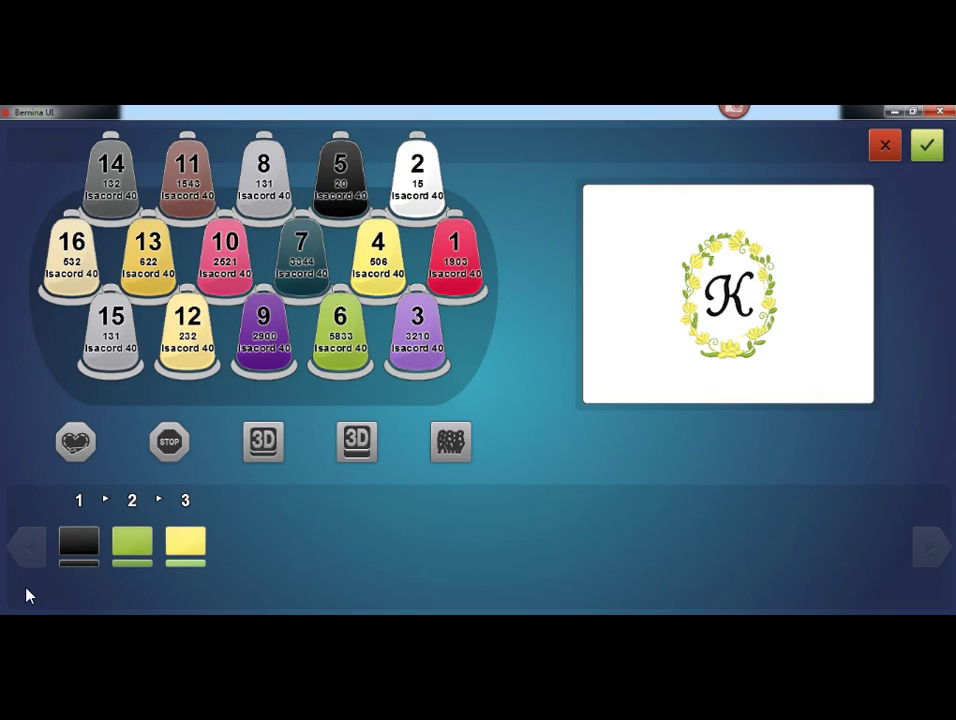
# - Reset all sixteen cones to grey 131 Isacord 40, then select cone 3 for a new thread
pyautogui.click(760, 591)
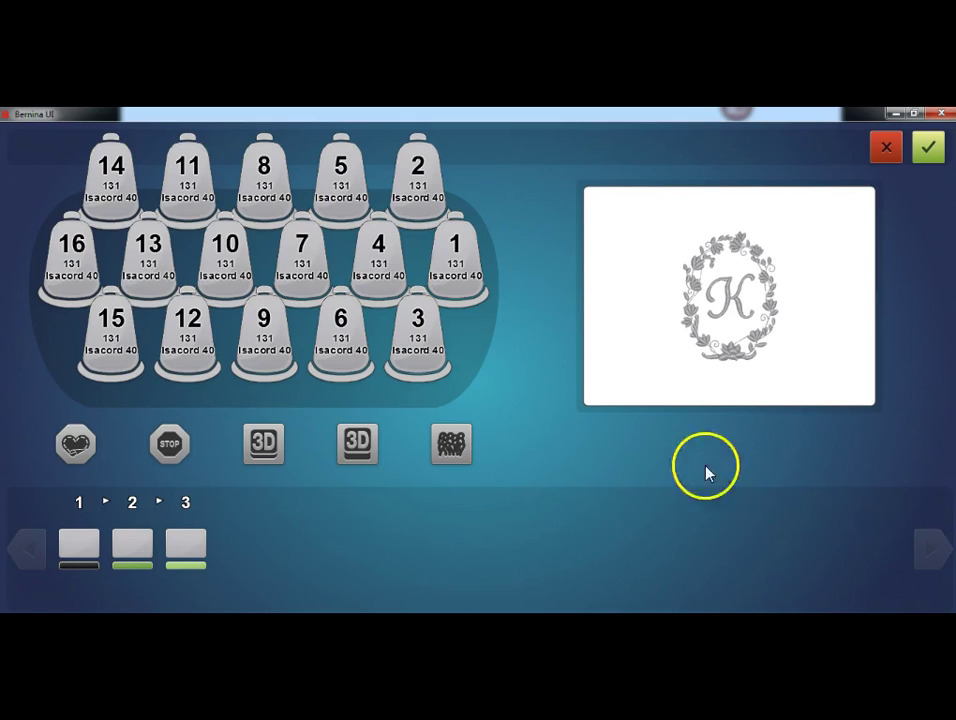
pyautogui.click(419, 361)
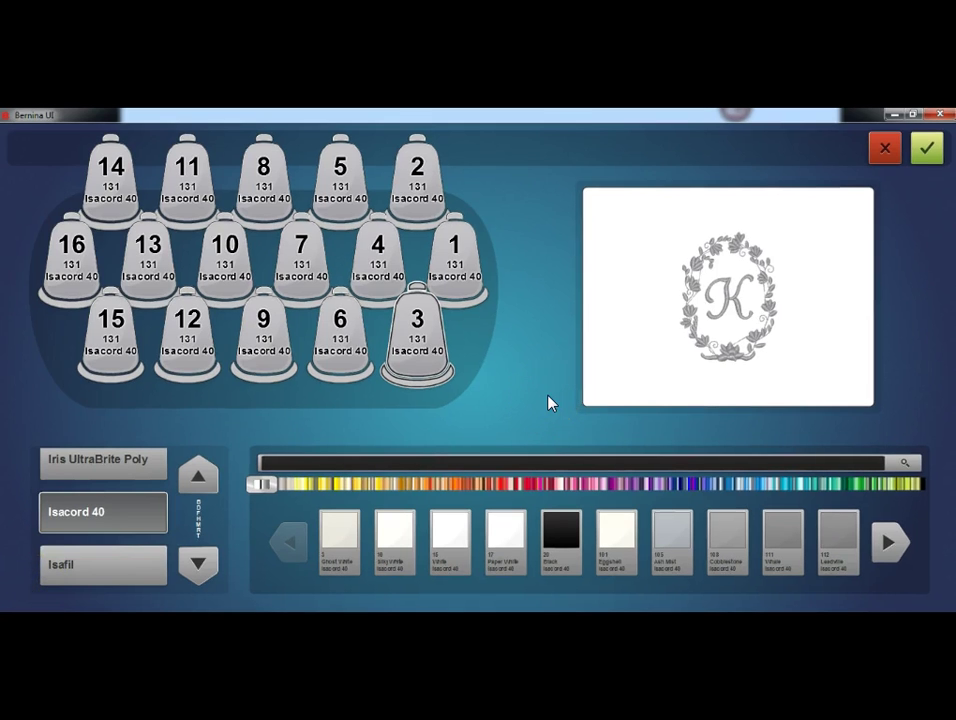
pyautogui.click(420, 343)
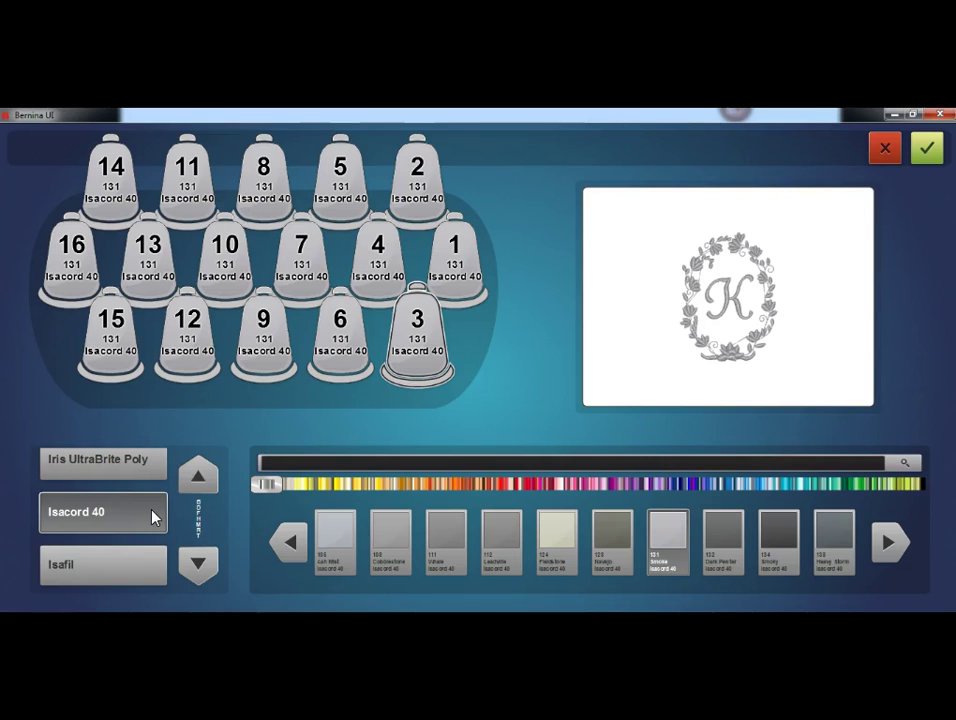
pyautogui.click(197, 480)
pyautogui.click(194, 574)
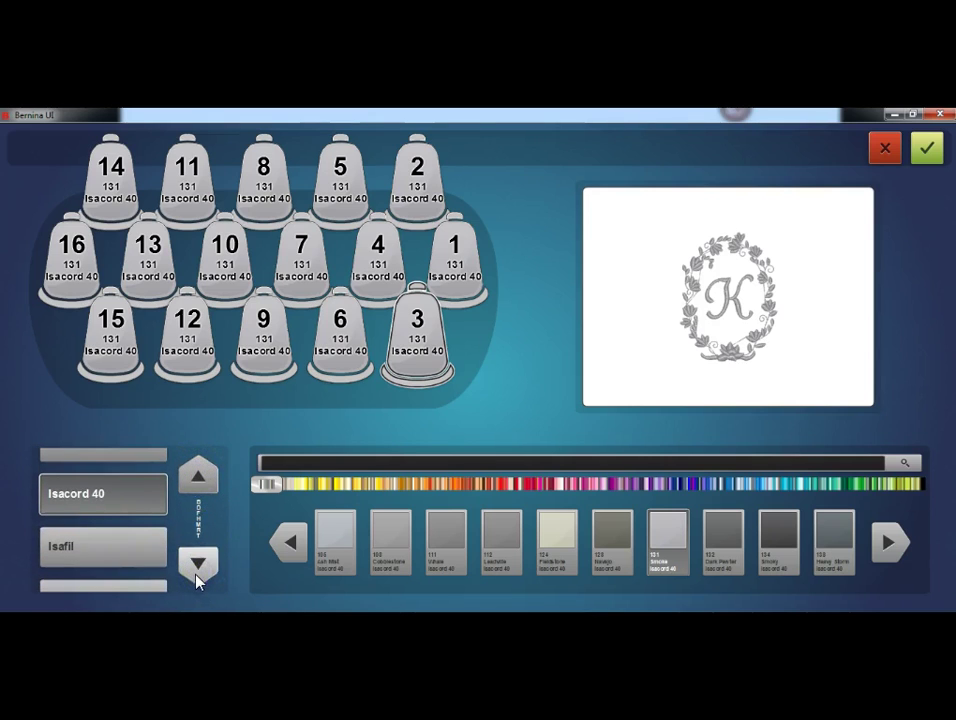
pyautogui.click(199, 518)
pyautogui.click(200, 524)
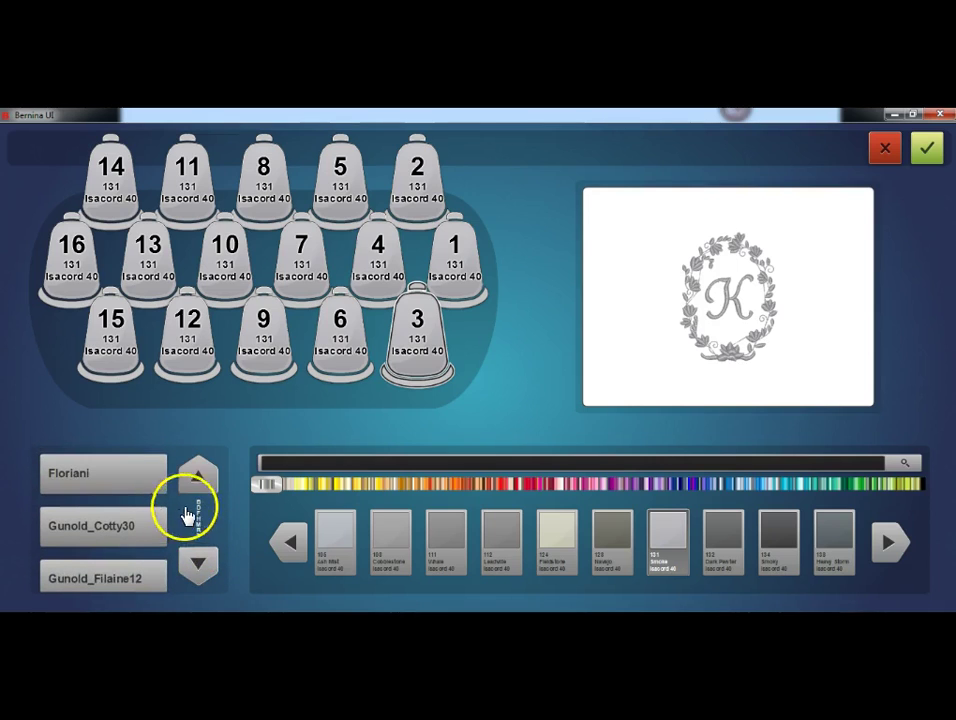
pyautogui.click(198, 566)
pyautogui.click(198, 566)
pyautogui.click(198, 566)
pyautogui.click(198, 566)
pyautogui.click(198, 566)
pyautogui.click(198, 566)
pyautogui.click(198, 566)
pyautogui.click(198, 566)
pyautogui.click(198, 566)
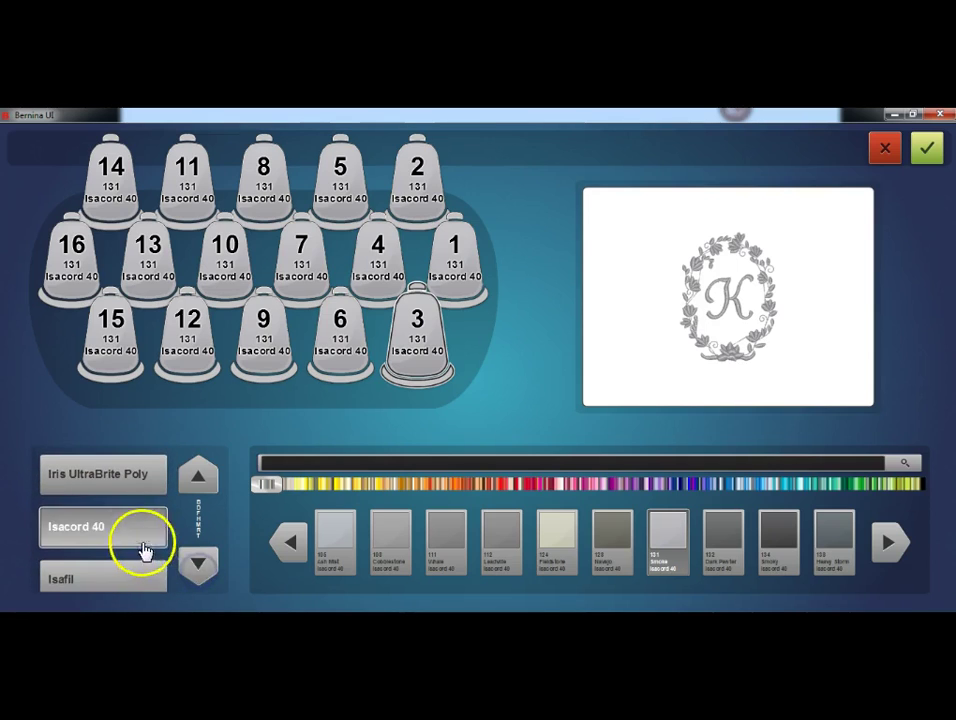
pyautogui.click(124, 532)
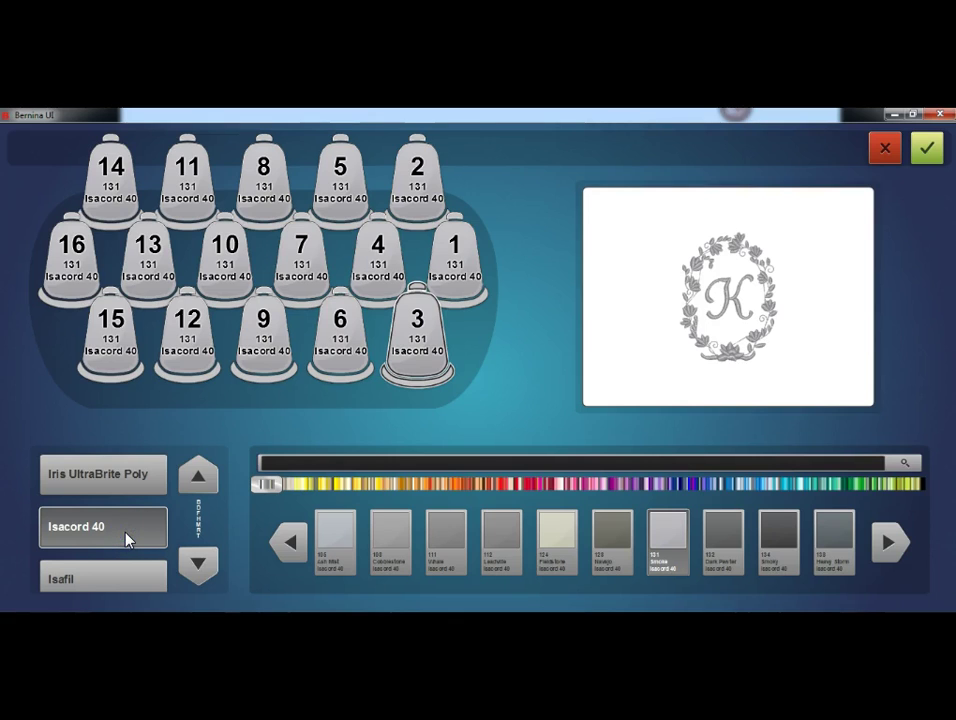
pyautogui.click(130, 540)
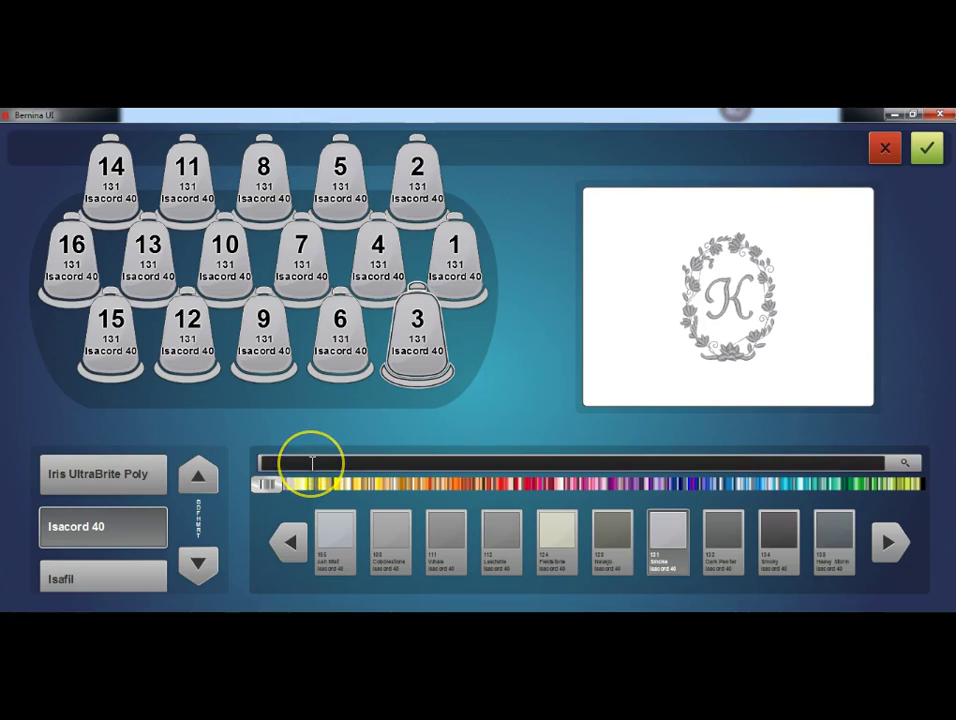
pyautogui.click(291, 542)
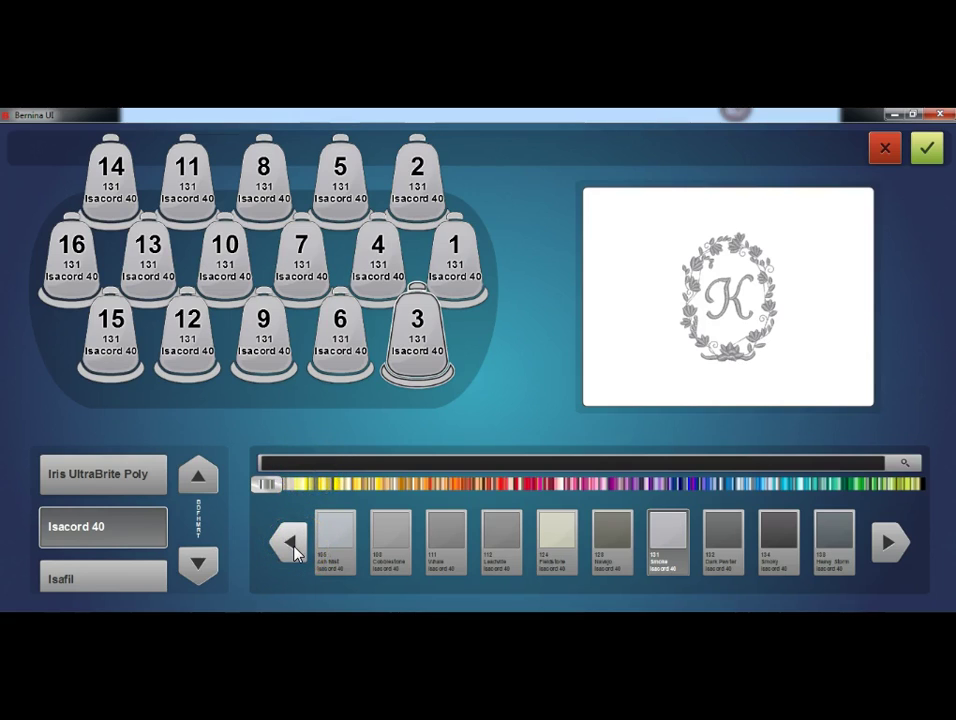
pyautogui.click(291, 542)
pyautogui.click(444, 545)
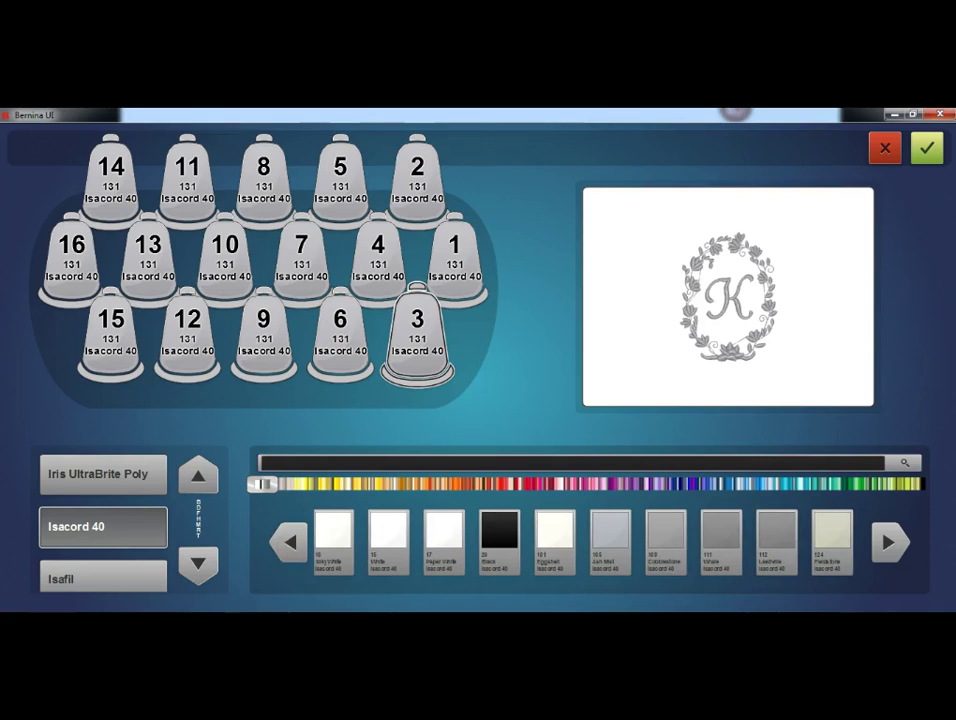
pyautogui.click(558, 520)
pyautogui.click(291, 542)
pyautogui.click(372, 515)
pyautogui.click(502, 484)
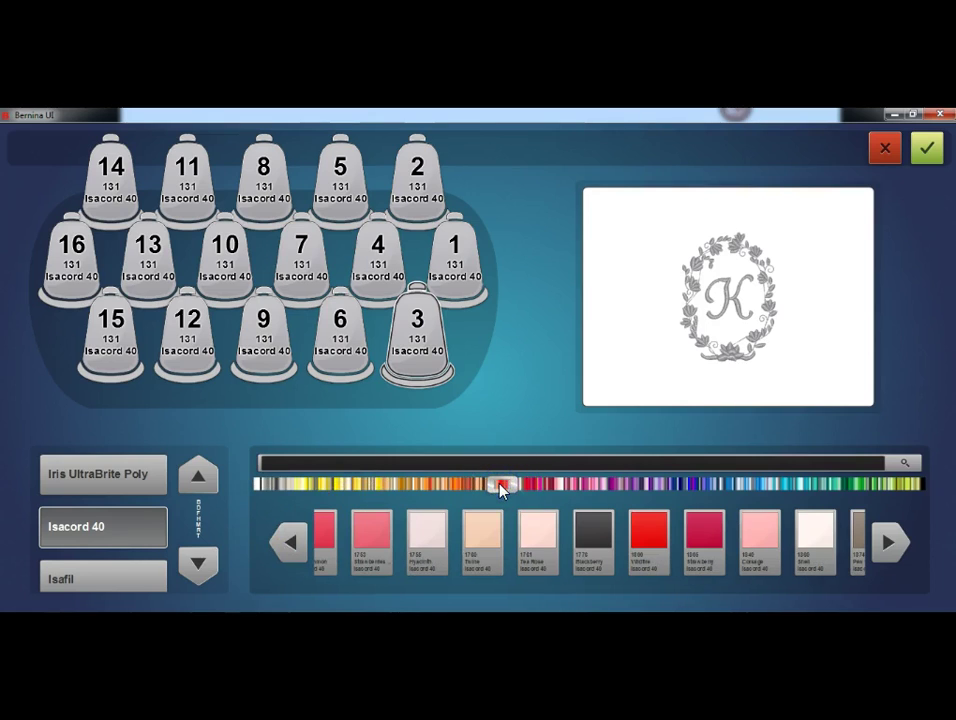
pyautogui.click(592, 486)
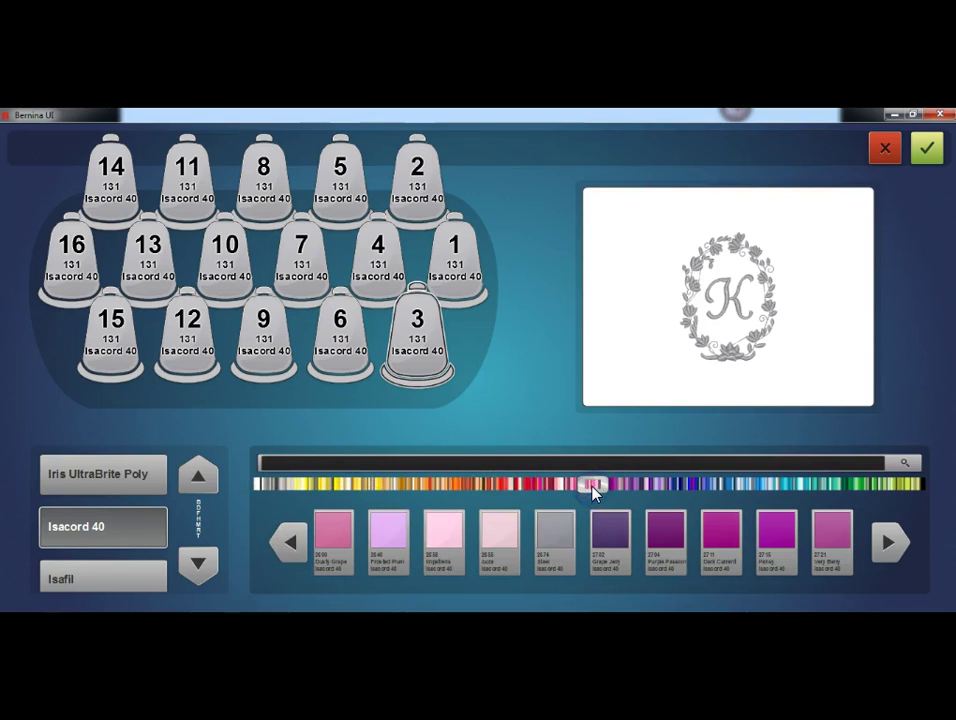
pyautogui.click(378, 485)
pyautogui.click(318, 461)
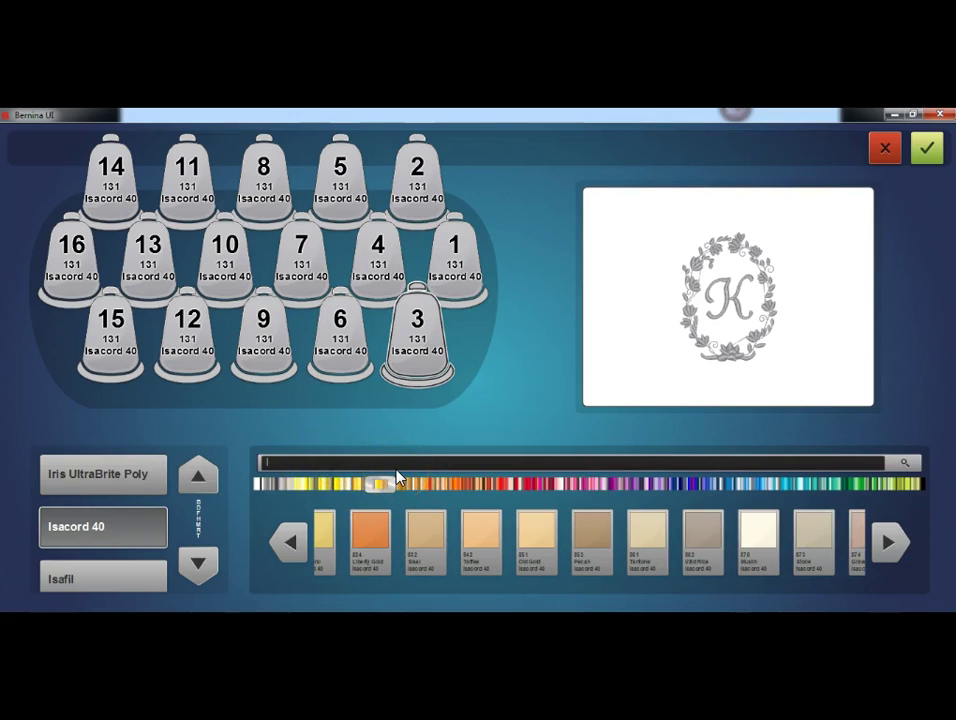
# - Give cone 3 red 1904 Cardinal and cone 6 1200 Sunset Orange Isacord thread
pyautogui.write('cardinal')
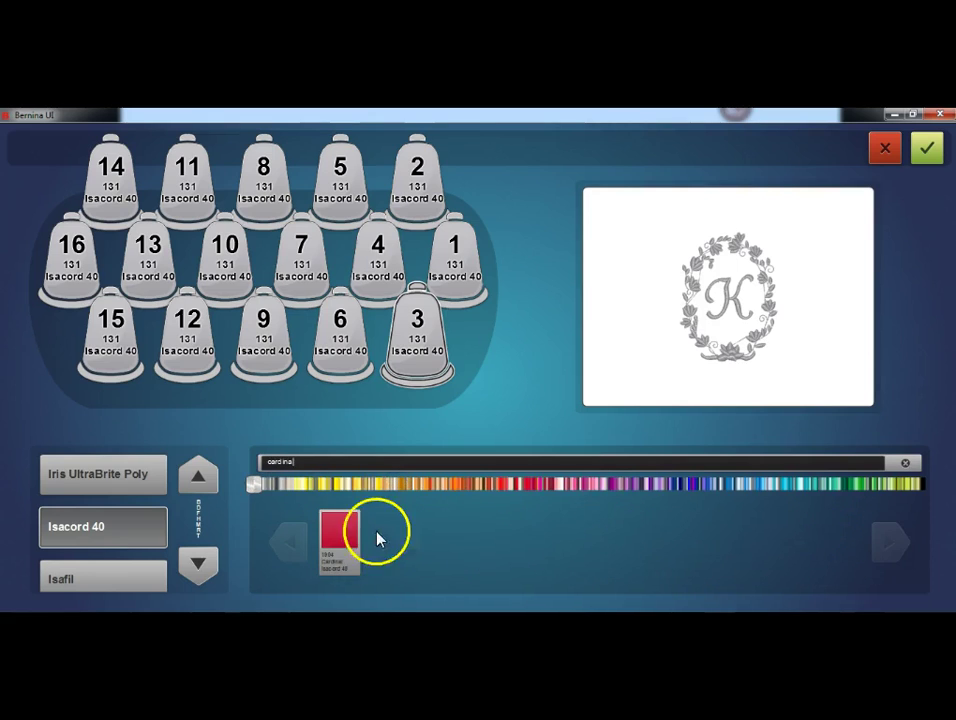
pyautogui.click(344, 538)
pyautogui.click(358, 357)
pyautogui.click(314, 461)
pyautogui.write('1203')
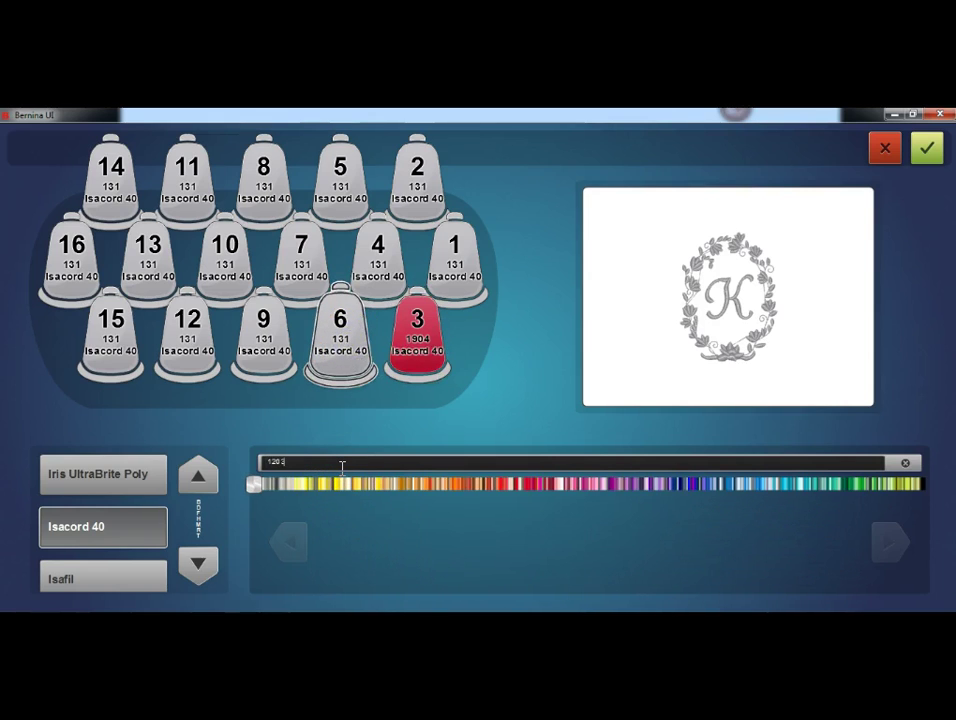
pyautogui.press('BackSpace')
pyautogui.click(395, 545)
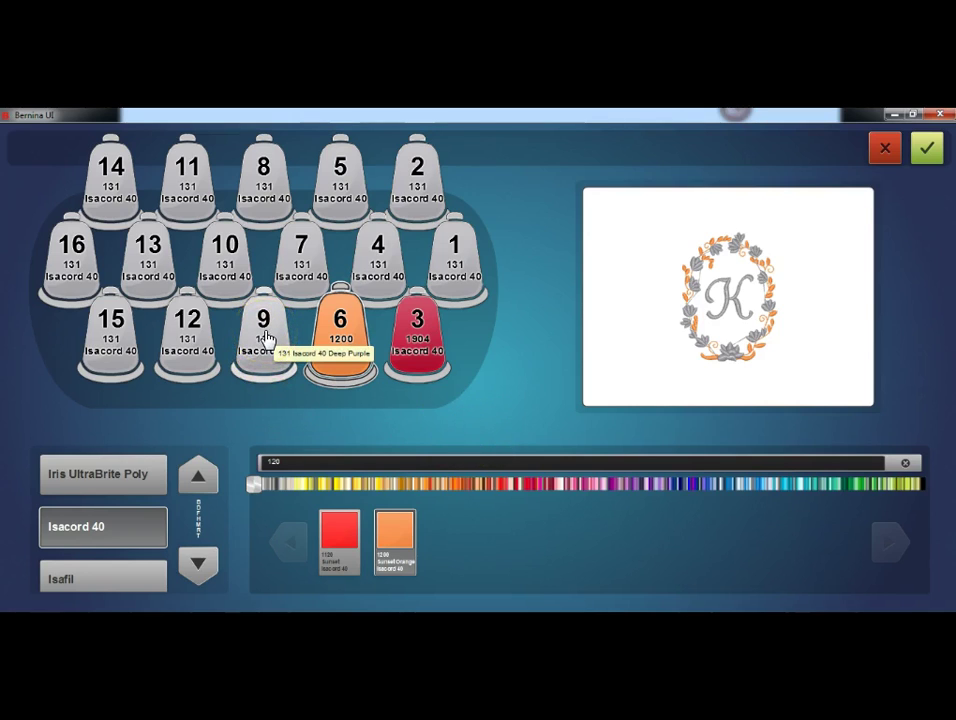
pyautogui.click(266, 338)
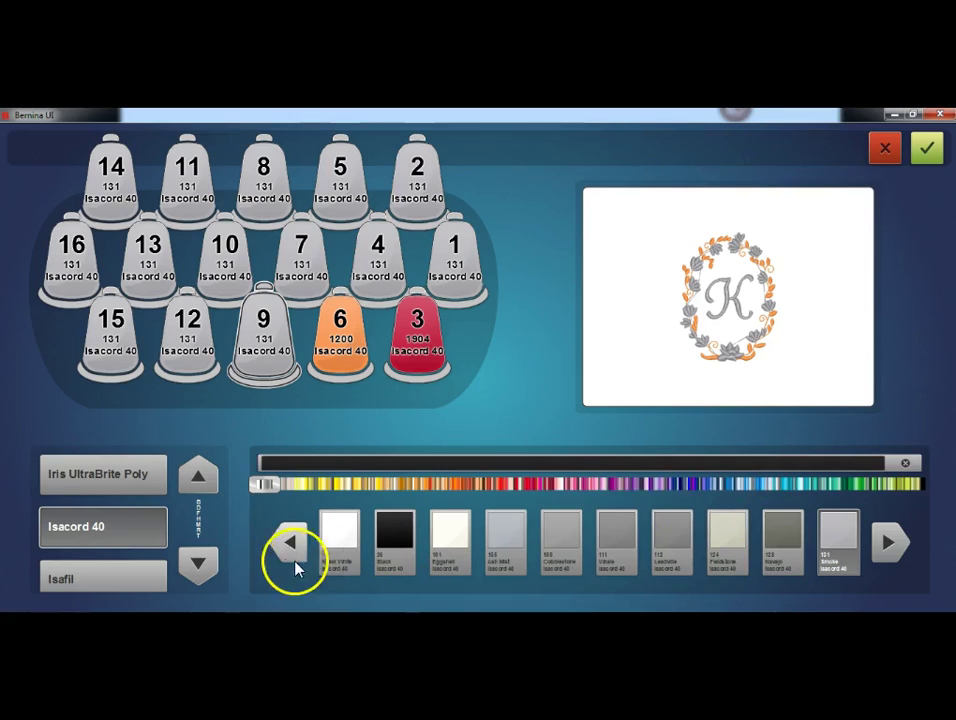
# - Assign cone 9 the brown 933 Redwood Isacord 40 thread via a number search for 33
pyautogui.click(305, 461)
pyautogui.write('3')
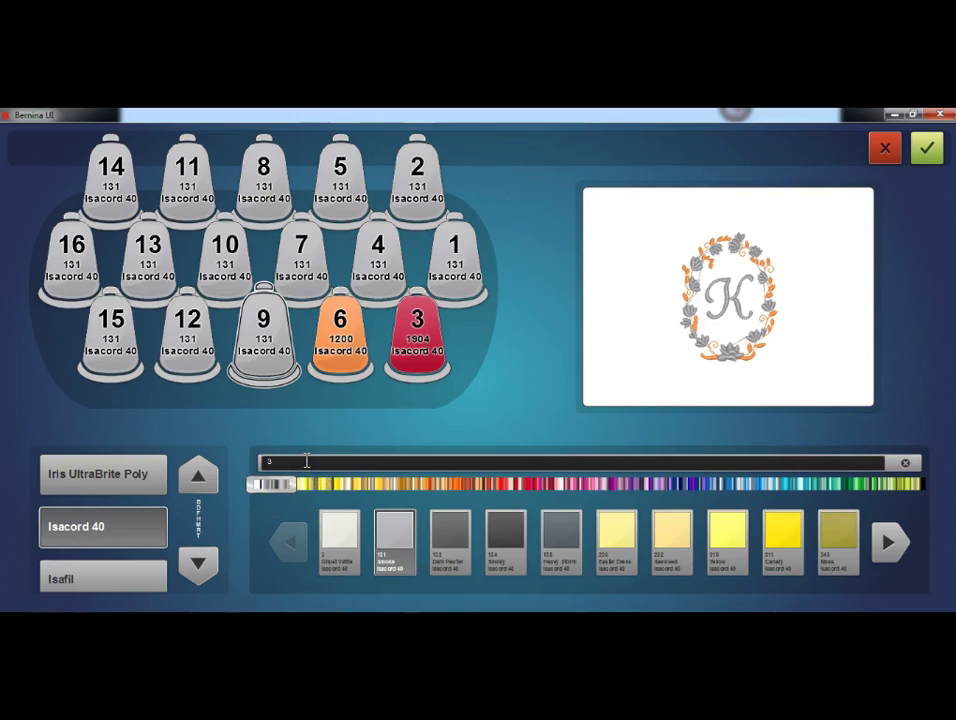
pyautogui.write('3')
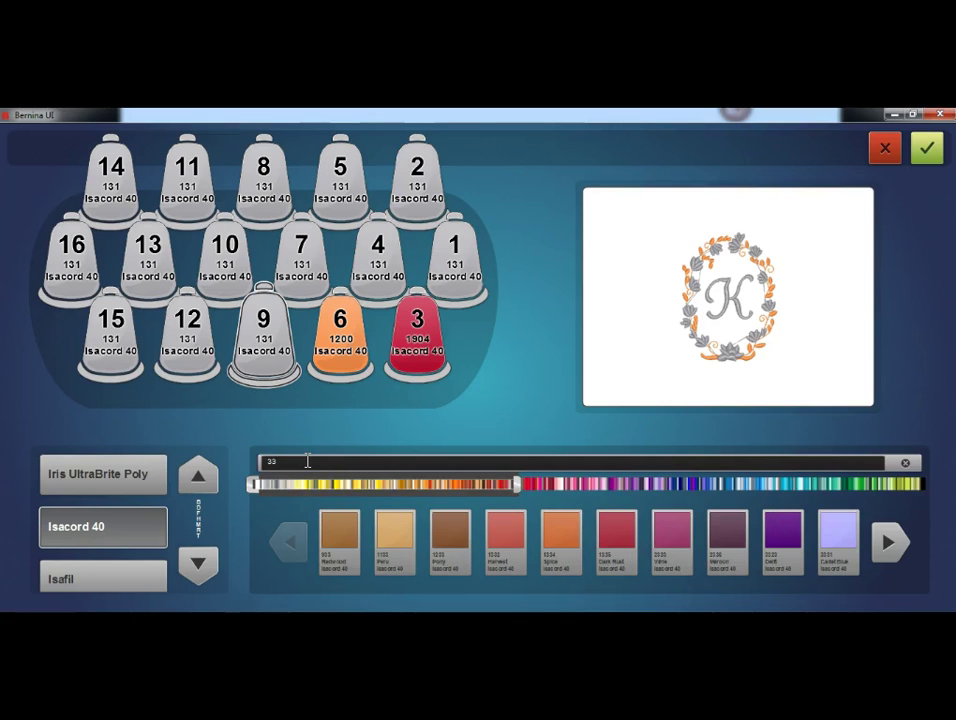
pyautogui.click(350, 548)
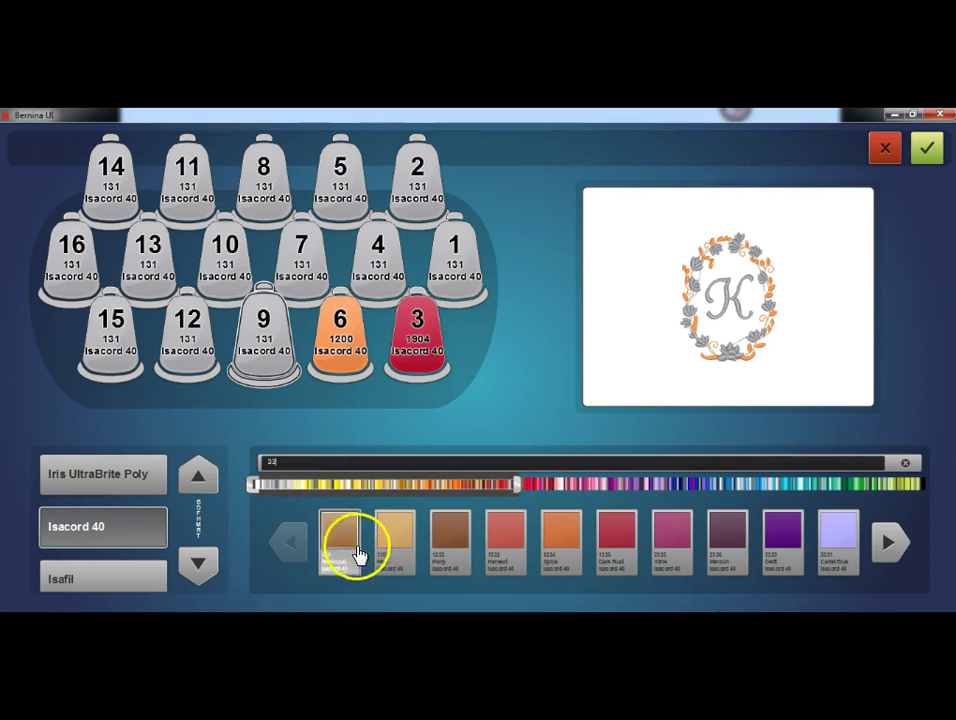
pyautogui.click(195, 360)
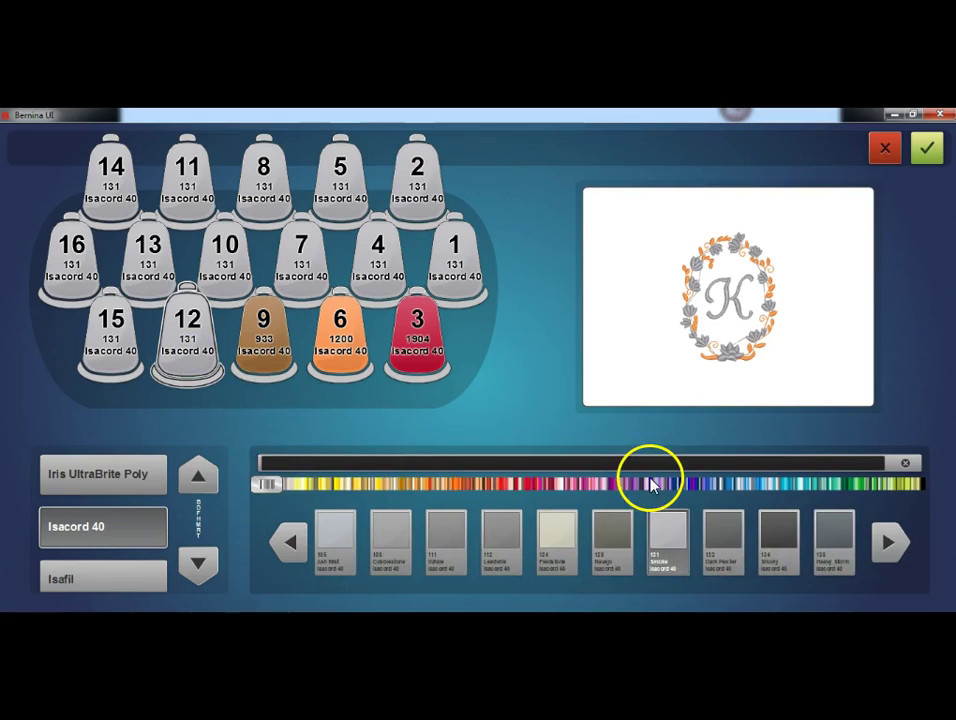